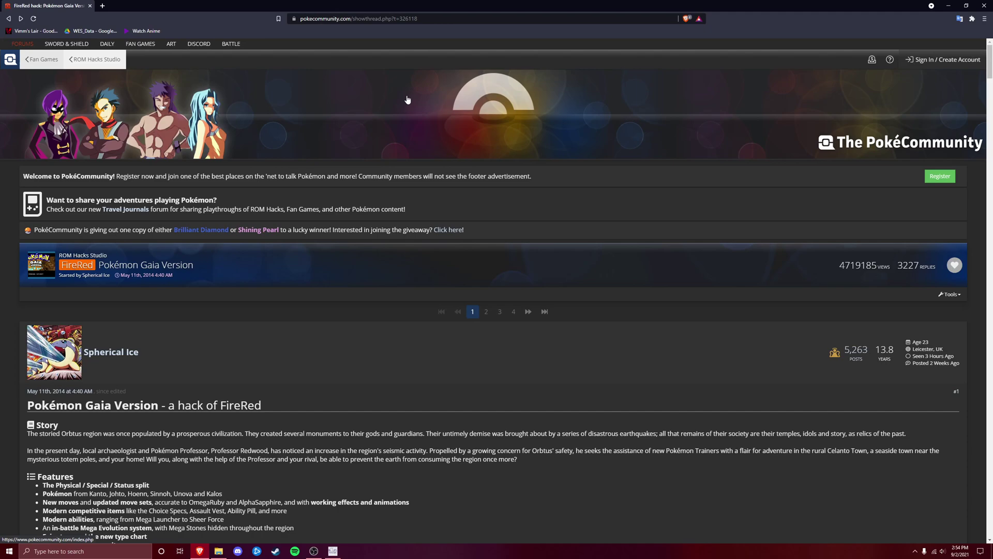
Open the Gaia Beta v3.2 download link in the first post of the Pokémon Gaia Version thread.
scroll(404, 236, "down", 2)
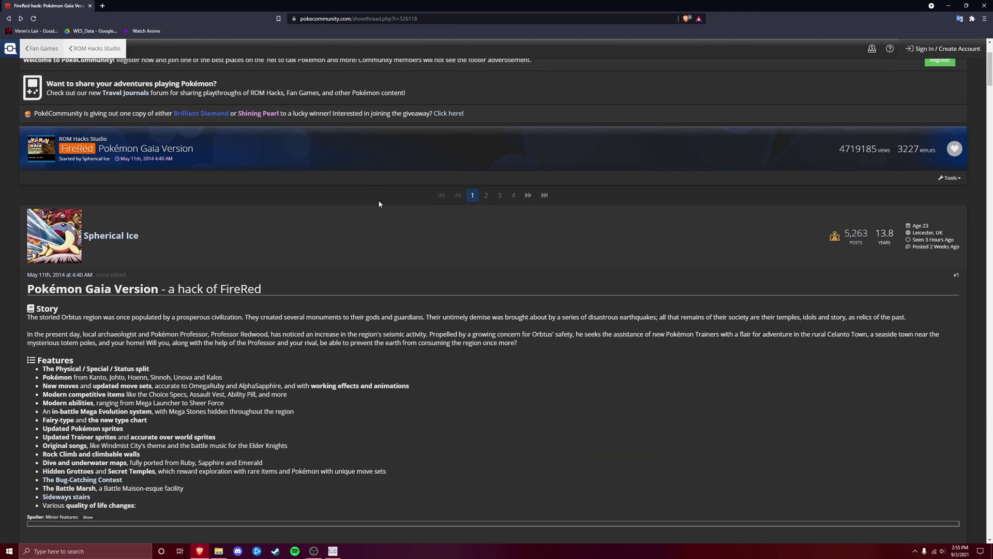
scroll(379, 204, "down", 1)
left_click_drag(63, 217, 241, 215)
left_click(318, 200)
scroll(107, 178, "down", 8)
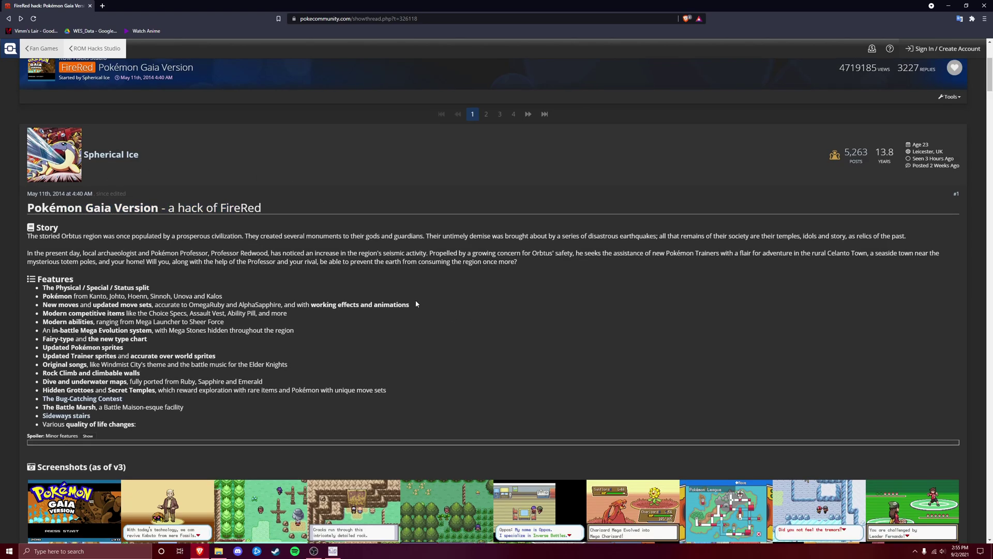
scroll(220, 224, "down", 5)
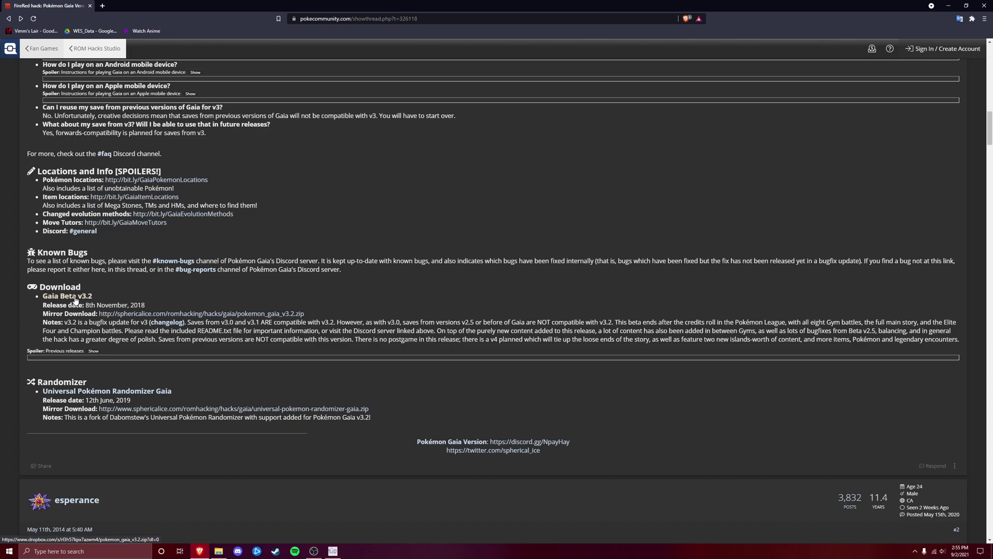
left_click(75, 300)
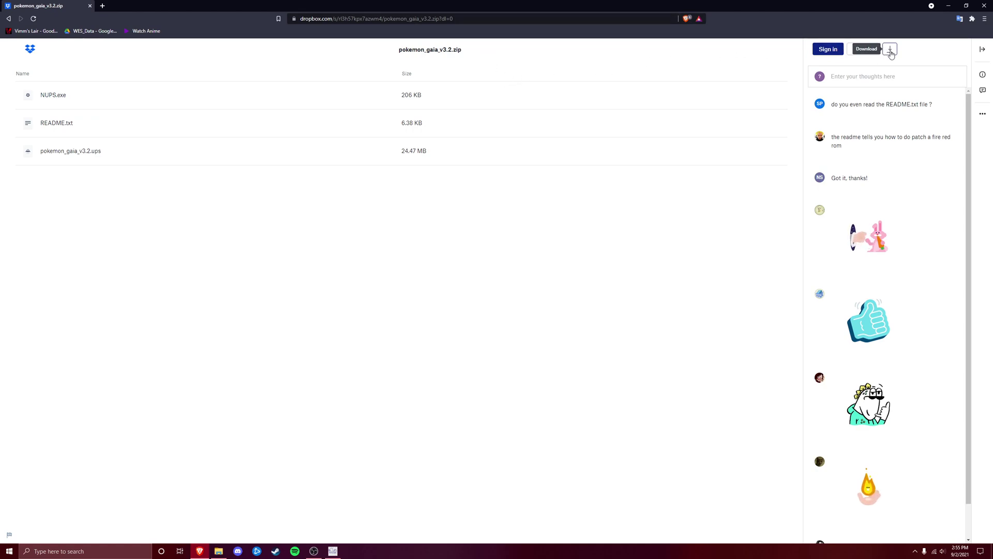
left_click(889, 50)
left_click(864, 68)
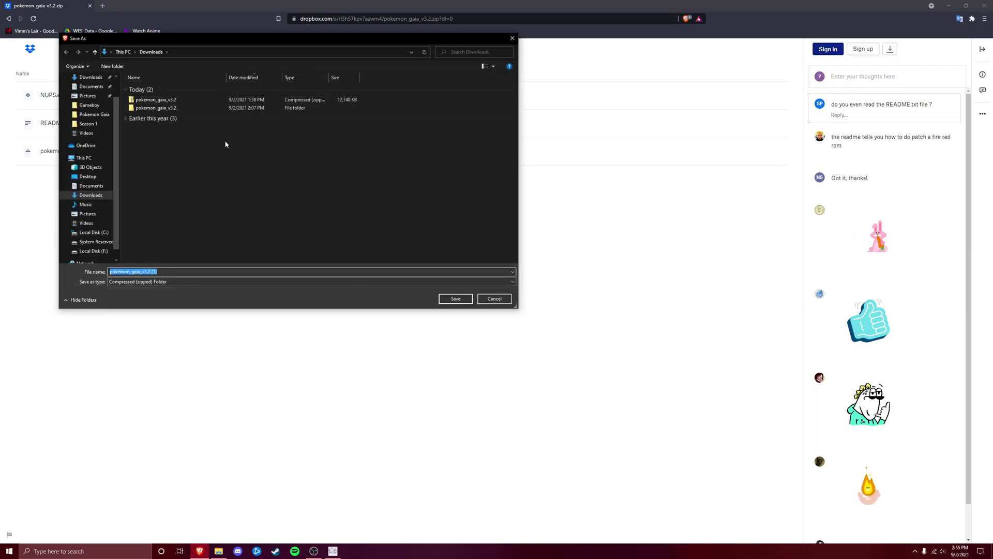
left_click(486, 300)
Switch to the File Explorer window showing the Downloads folder.
left_click(218, 551)
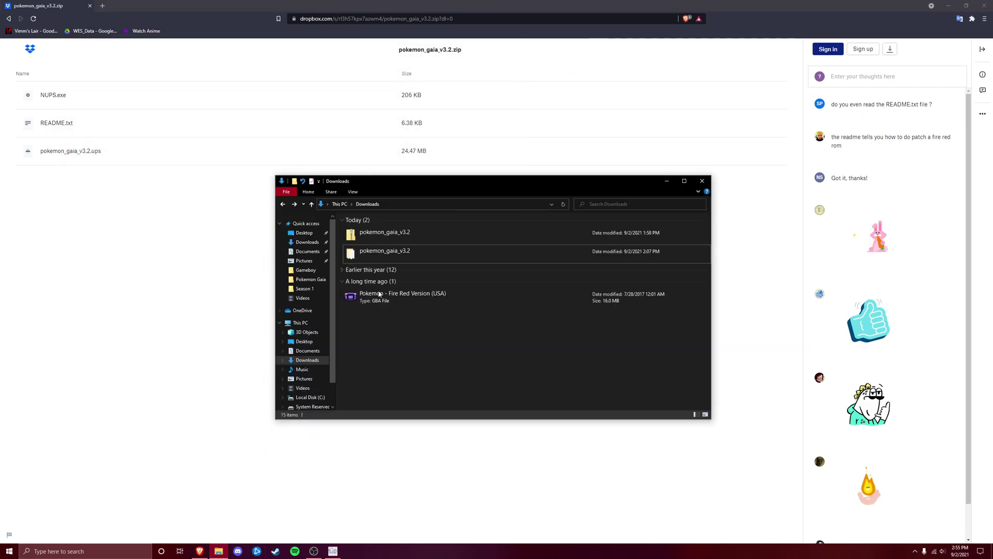
left_click(416, 235)
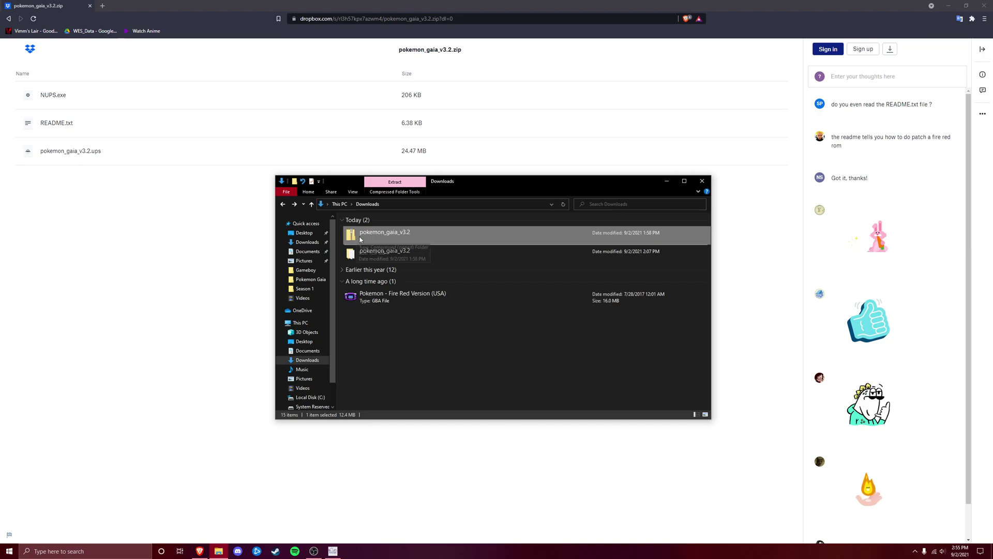
right_click(416, 235)
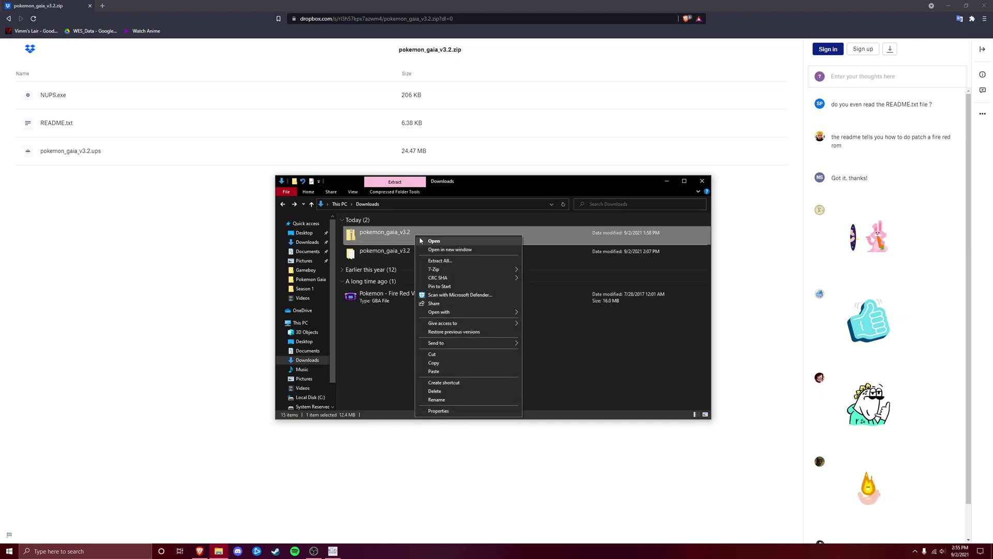
left_click(448, 261)
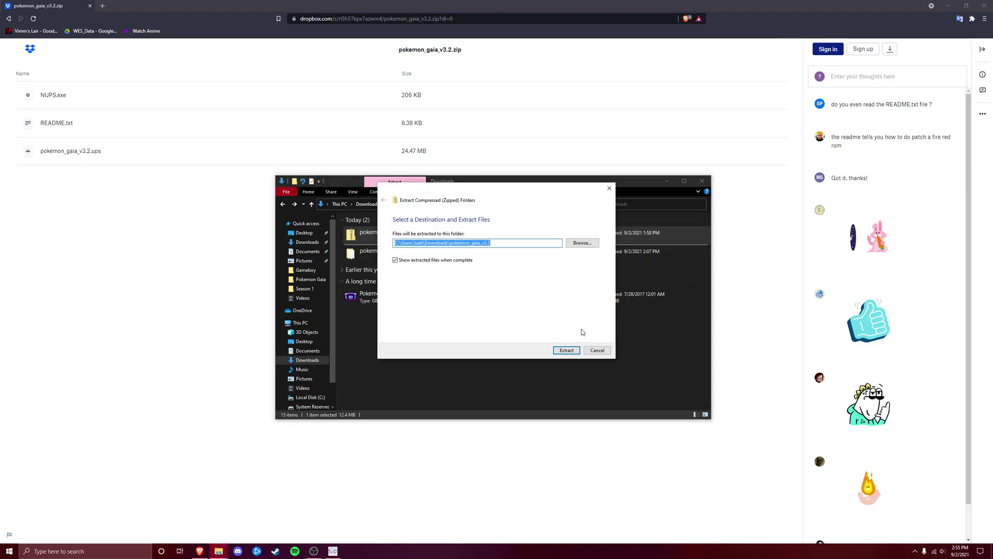
left_click(594, 351)
Open the extracted pokemon_gaia_v3.2 folder and launch the NUPS patcher from it.
left_click(391, 257)
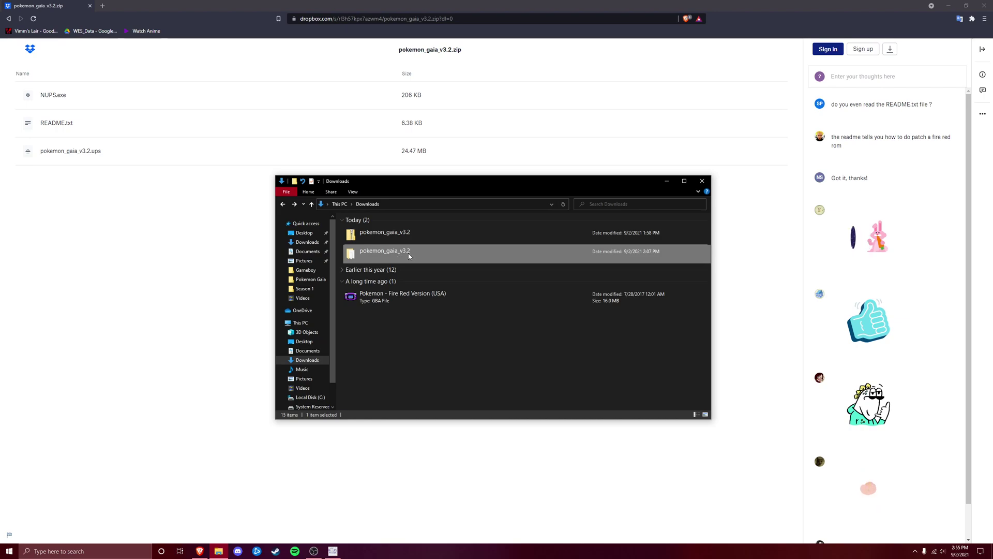
double_click(408, 253)
mouse_move(371, 261)
left_mouse_down()
mouse_move(375, 229)
mouse_move(364, 246)
left_mouse_up()
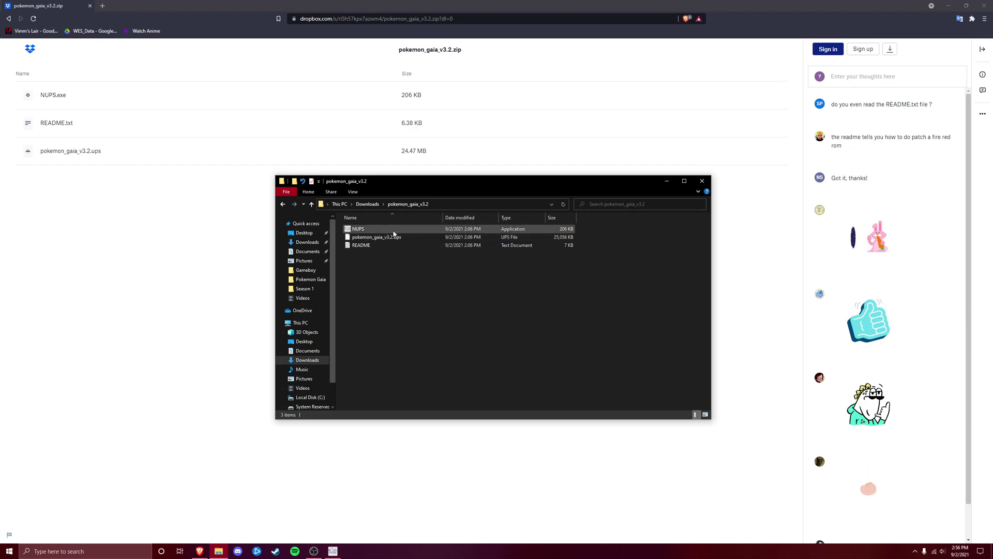
double_click(382, 229)
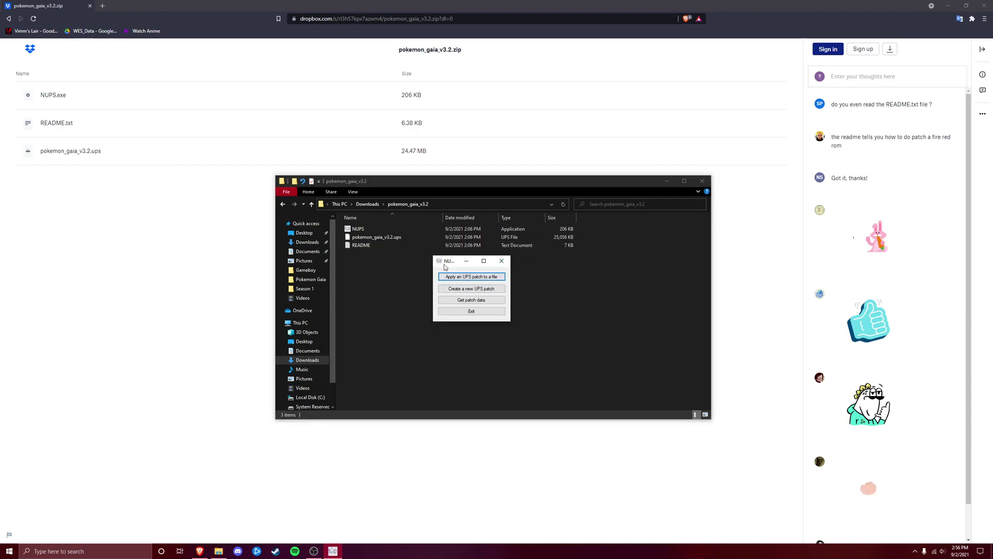
Start applying a UPS patch and choose Pokemon - Fire Red Version (USA) from Downloads as the file to patch.
left_click(473, 278)
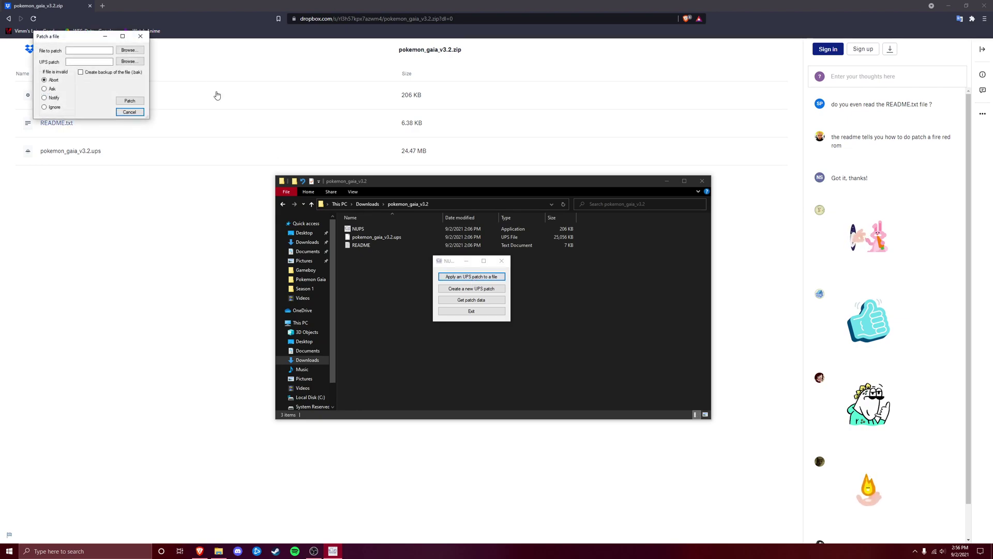
left_click_drag(86, 48, 482, 255)
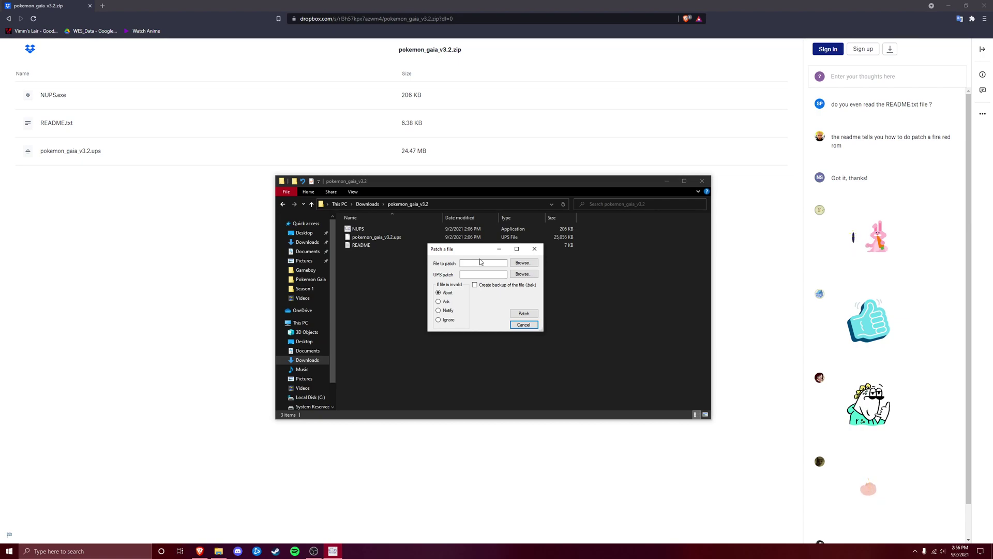
left_click(520, 264)
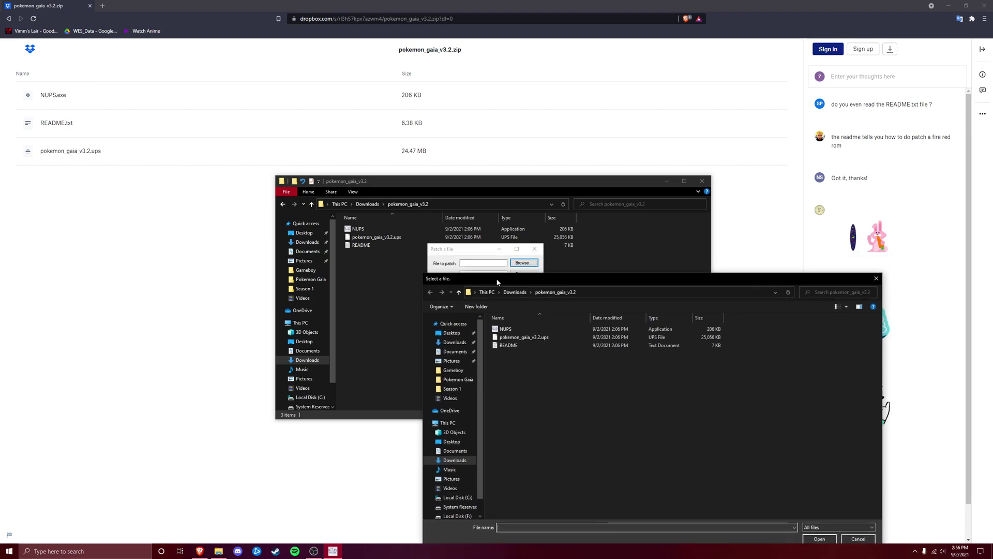
left_click_drag(498, 282, 451, 215)
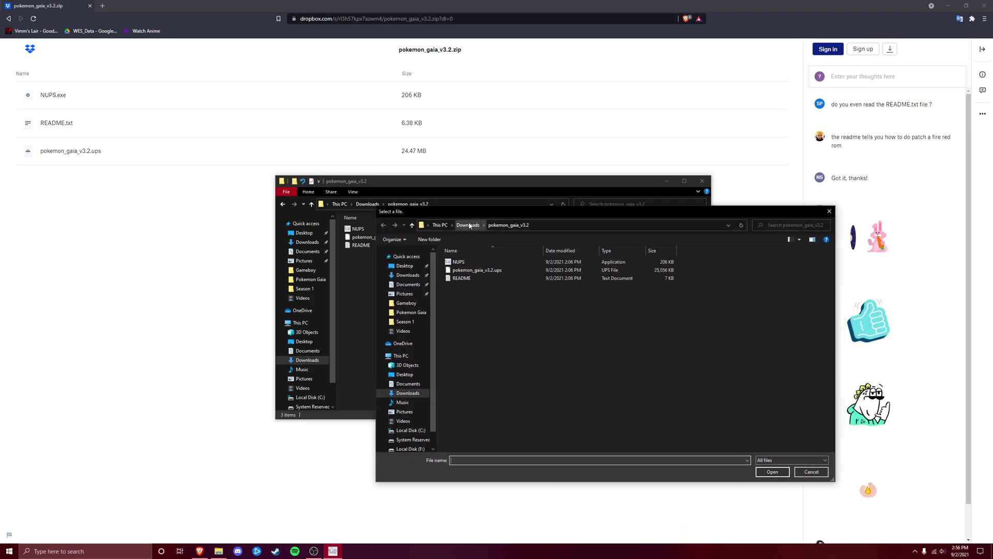
left_click(469, 226)
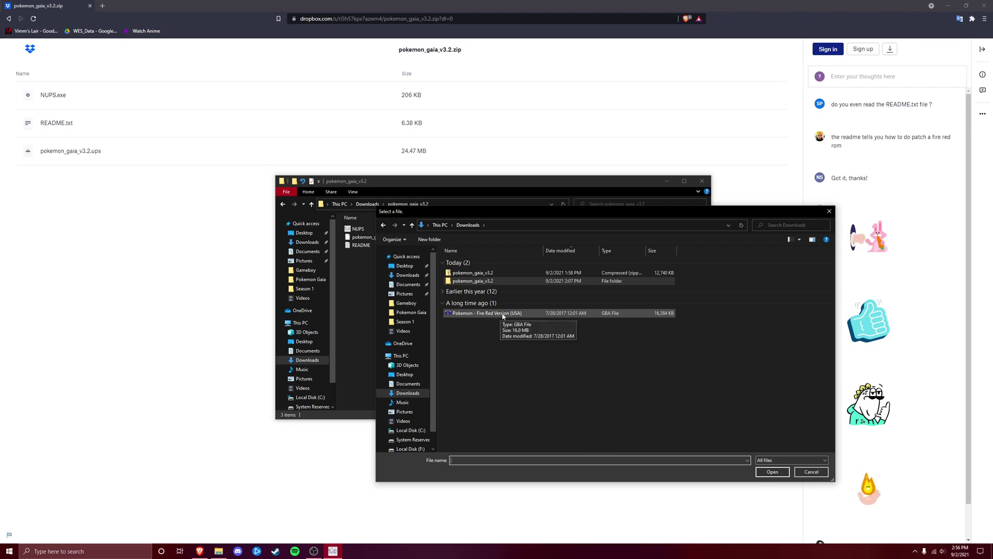
double_click(502, 314)
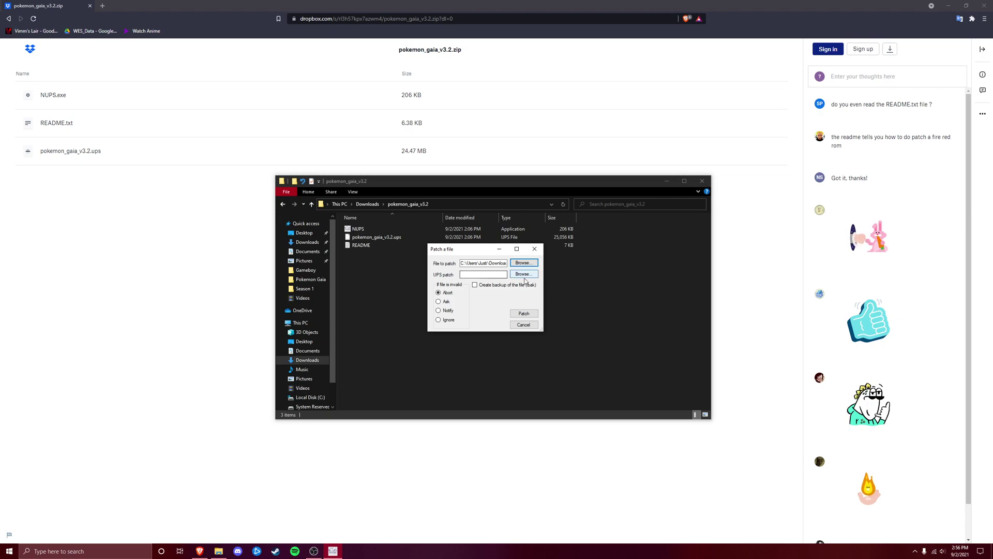
Choose pokemon_gaia_v3.2.ups from the pokemon_gaia_v3.2 folder as the UPS patch.
left_click(522, 274)
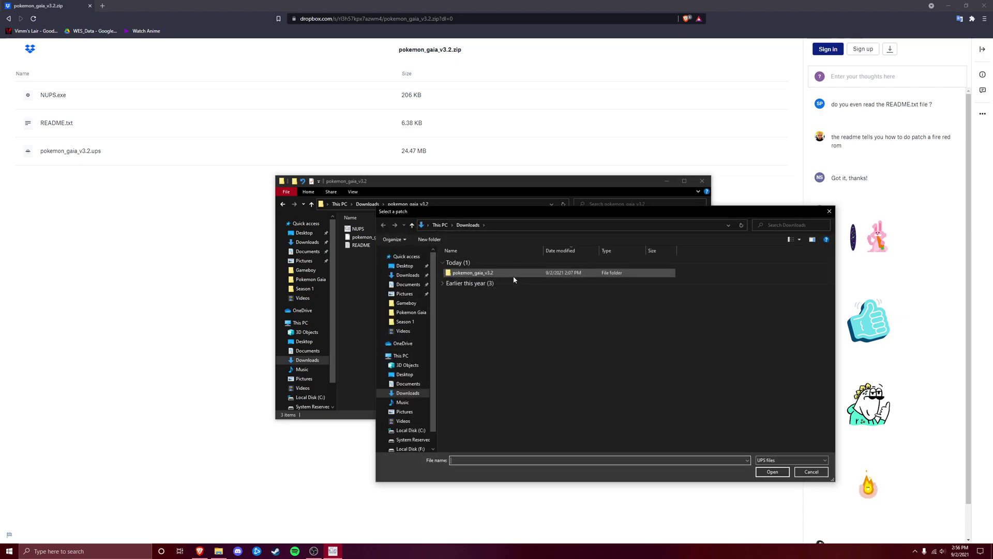
double_click(482, 275)
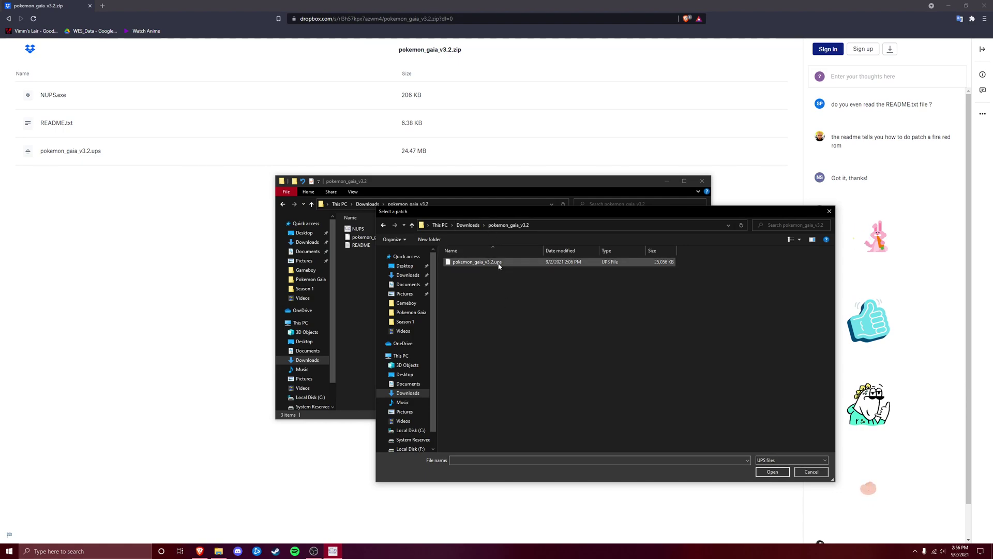
double_click(499, 265)
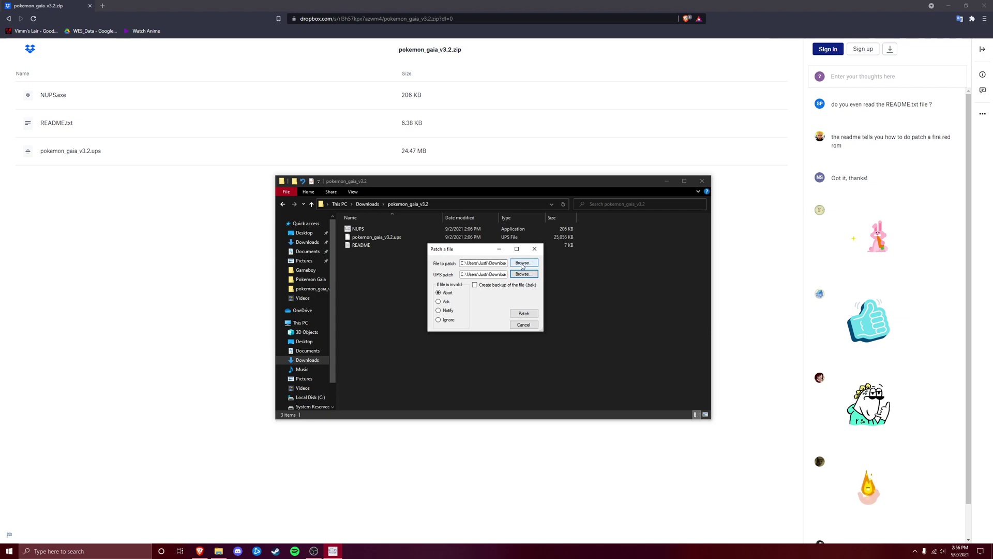
Apply the Gaia patch to the Fire Red ROM and exit the NUPS patcher.
left_click(524, 314)
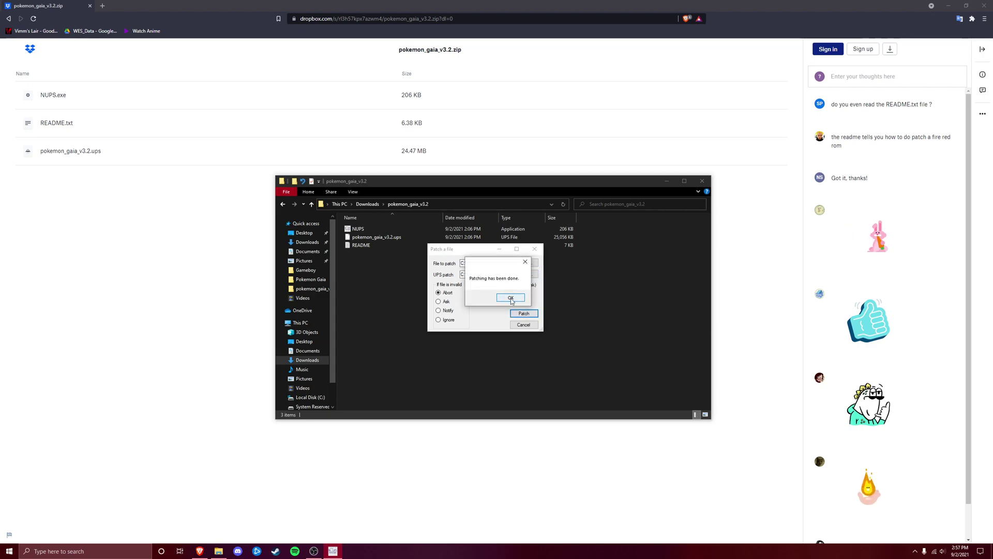
left_click(510, 298)
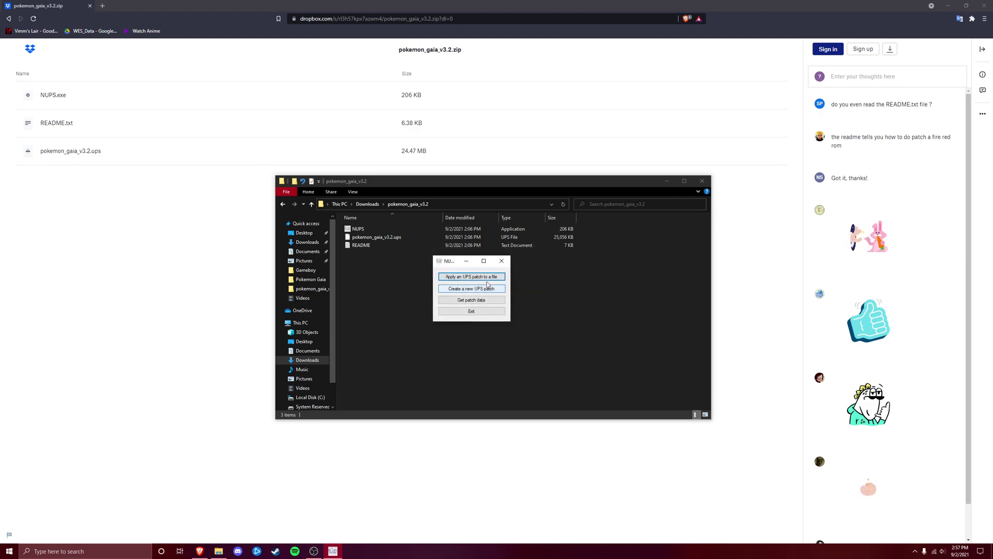
left_click(471, 311)
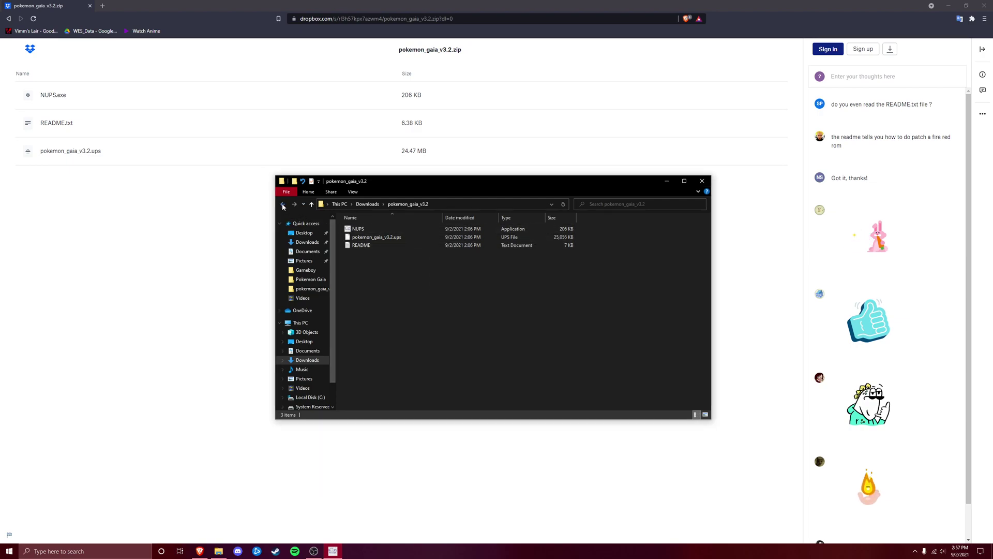
Return to the Downloads folder and rename the patched Fire Red ROM as Pokemon - Gaia Version (USA).
key("BackSpace")
left_click(415, 234)
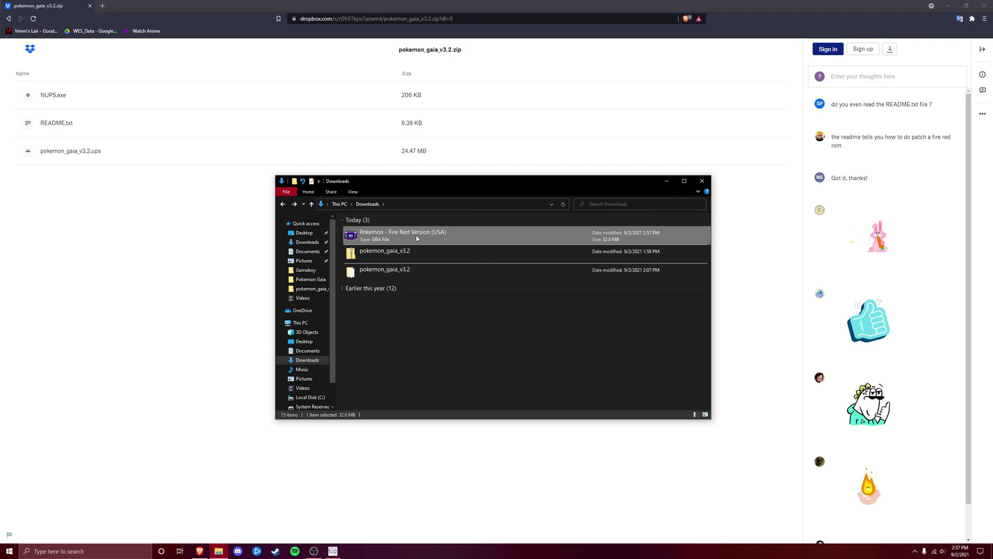
right_click(417, 237)
left_click(438, 362)
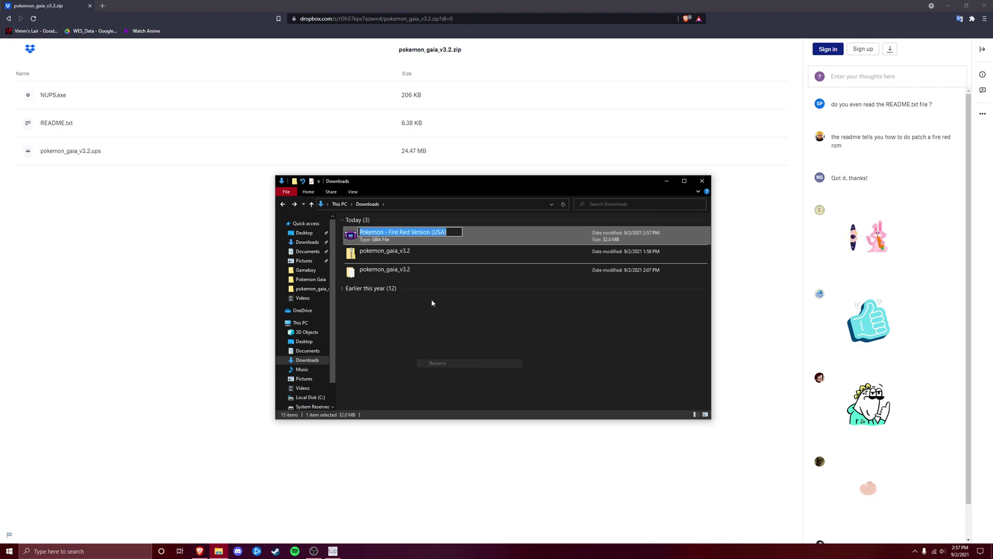
left_click(410, 231)
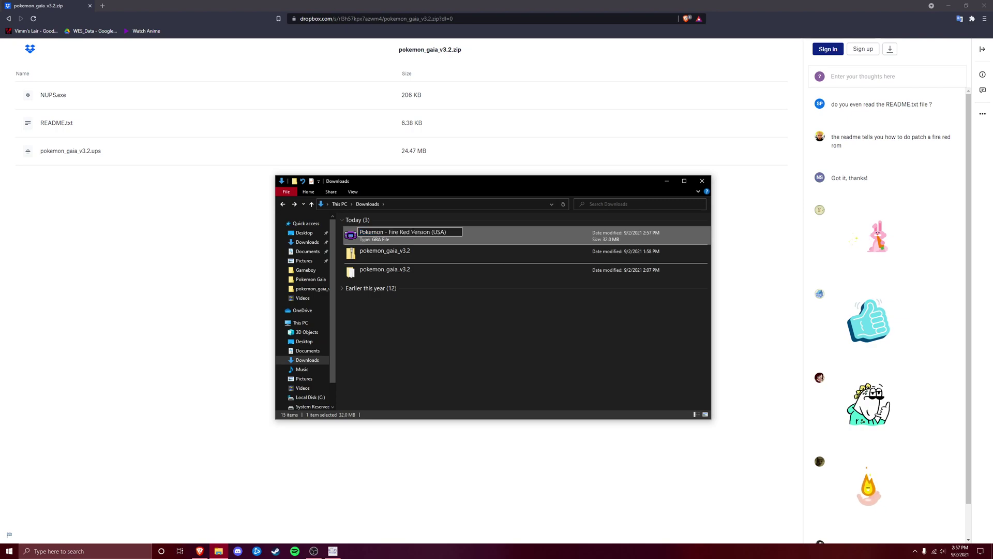
key("BackSpace")
key("BackSpace")
key("BackSpace")
key("BackSpace")
key("BackSpace")
key("BackSpace")
key("BackSpace")
key("BackSpace")
type("Ga")
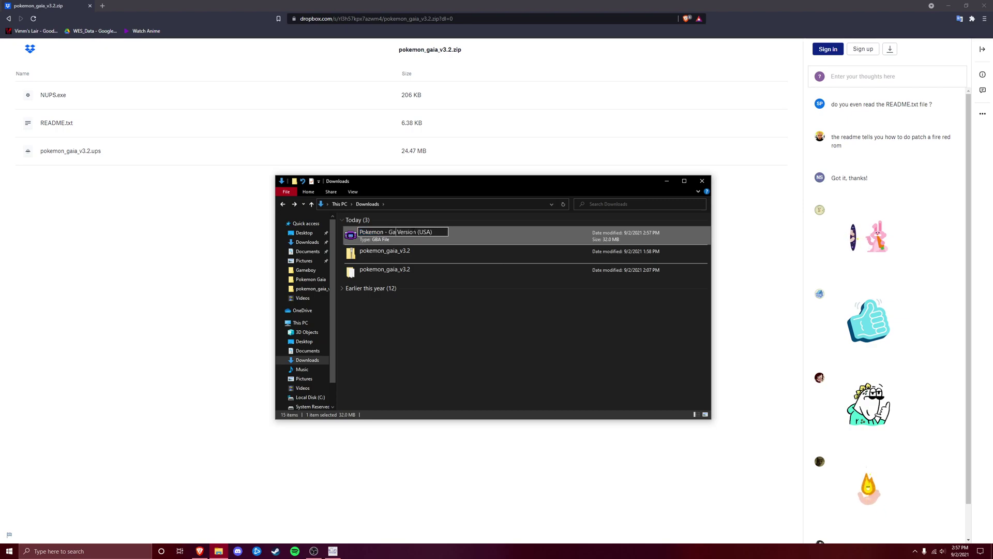
type("ia")
key("Return")
Open the Pokemon - Gaia Version (USA) ROM from the Downloads folder.
double_click(424, 234)
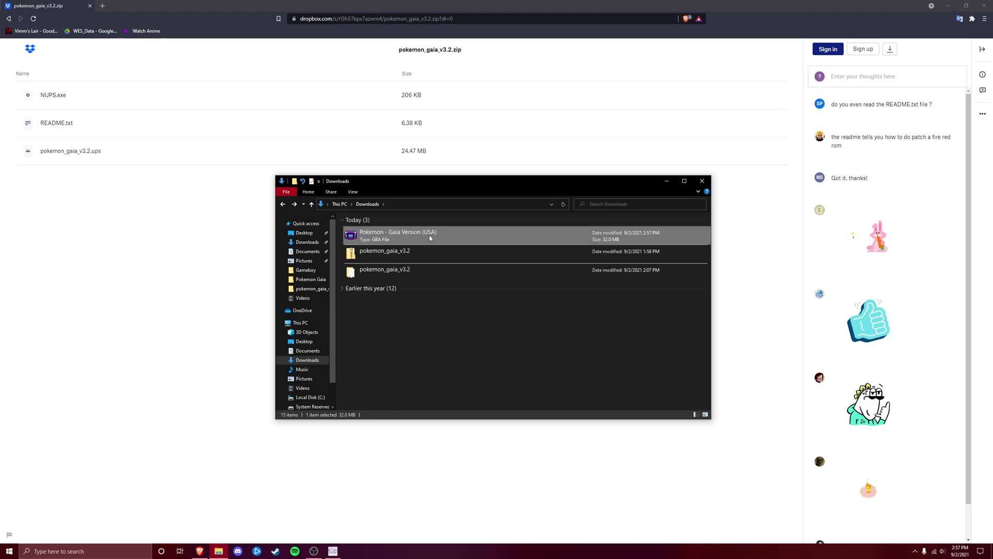